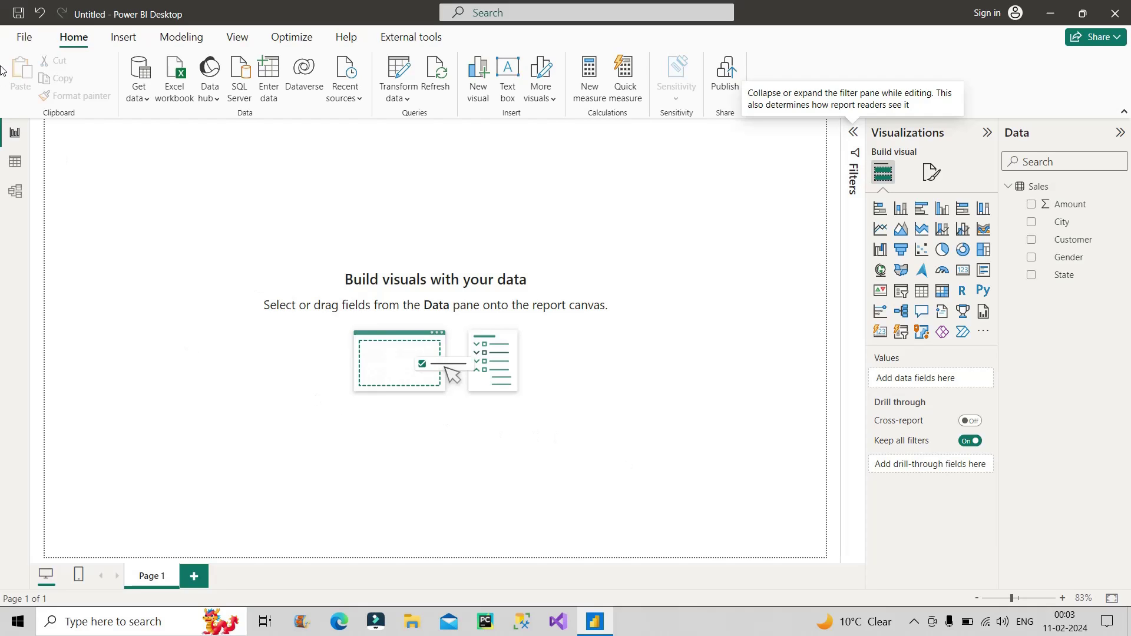
# Go back to the report page and create a new measure, selecting its default 'Measure =' text.
pyautogui.click(15, 161)
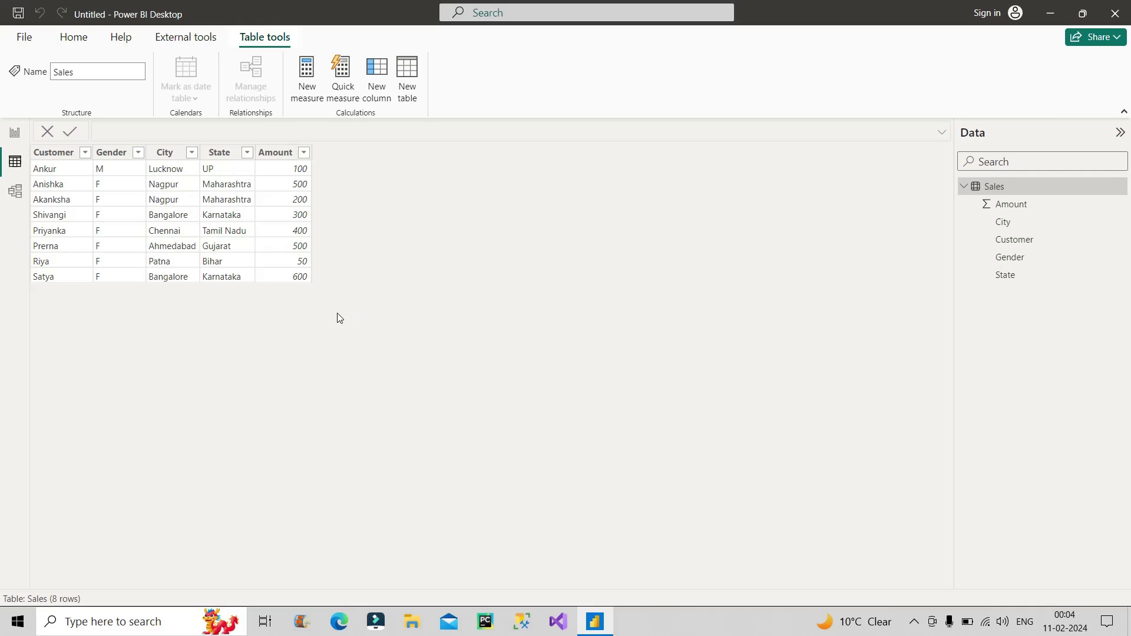
pyautogui.click(13, 140)
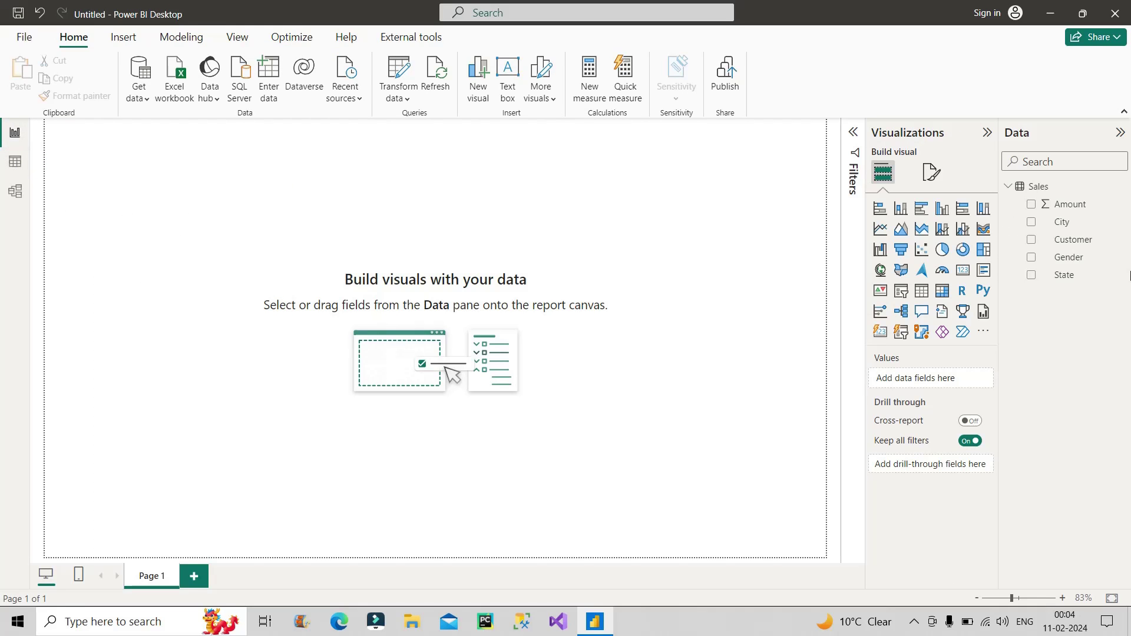
pyautogui.click(589, 77)
pyautogui.moveTo(228, 140); pyautogui.dragTo(109, 144)
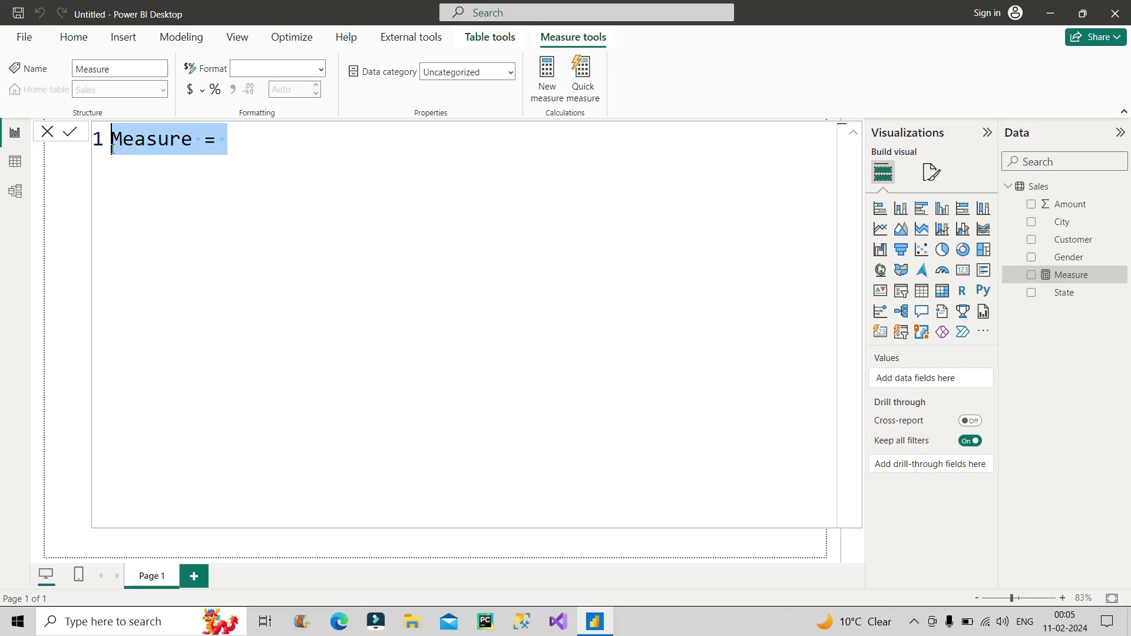
# Write 'Total sales = CALCULATE(SUM(Sales[Amount]),' using autocomplete suggestions.
pyautogui.write('Total sales =')
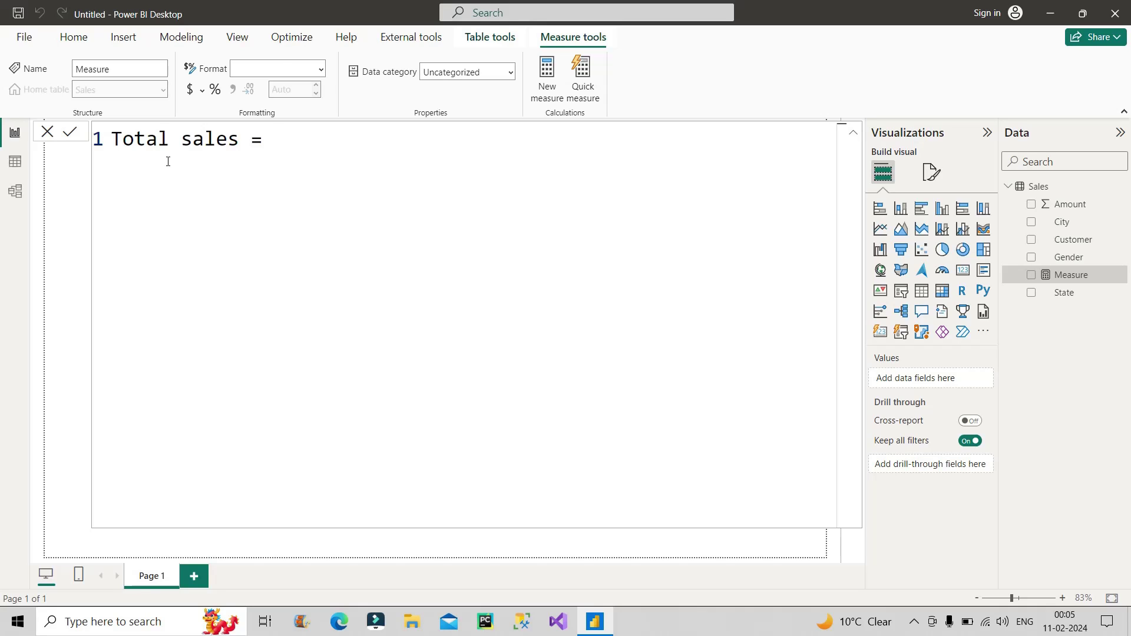
pyautogui.write('cal')
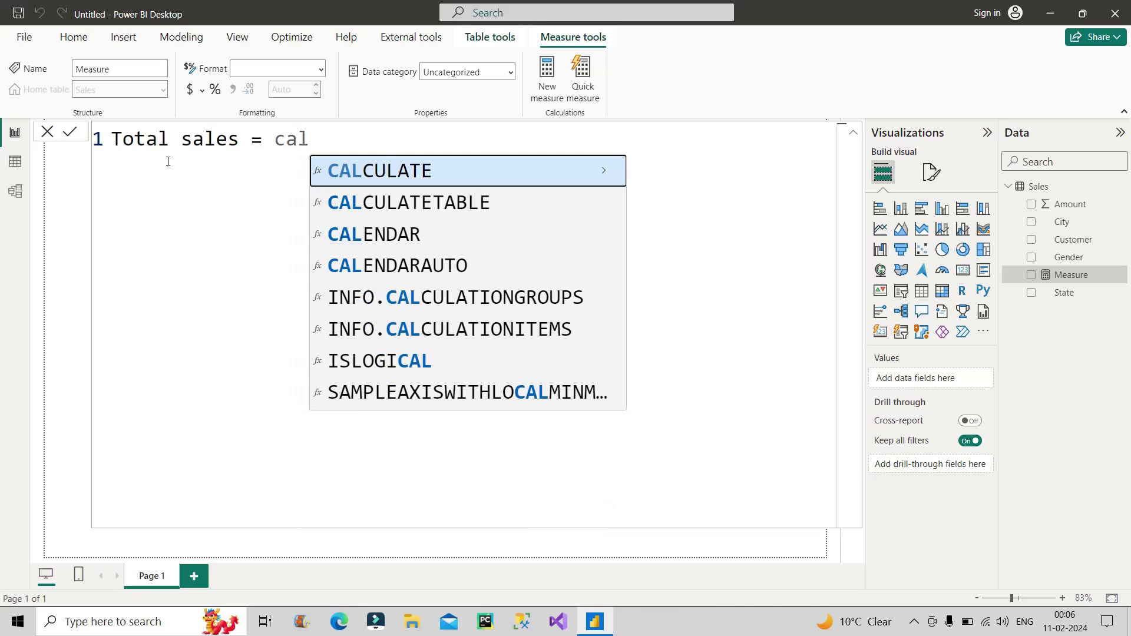
pyautogui.press('Tab')
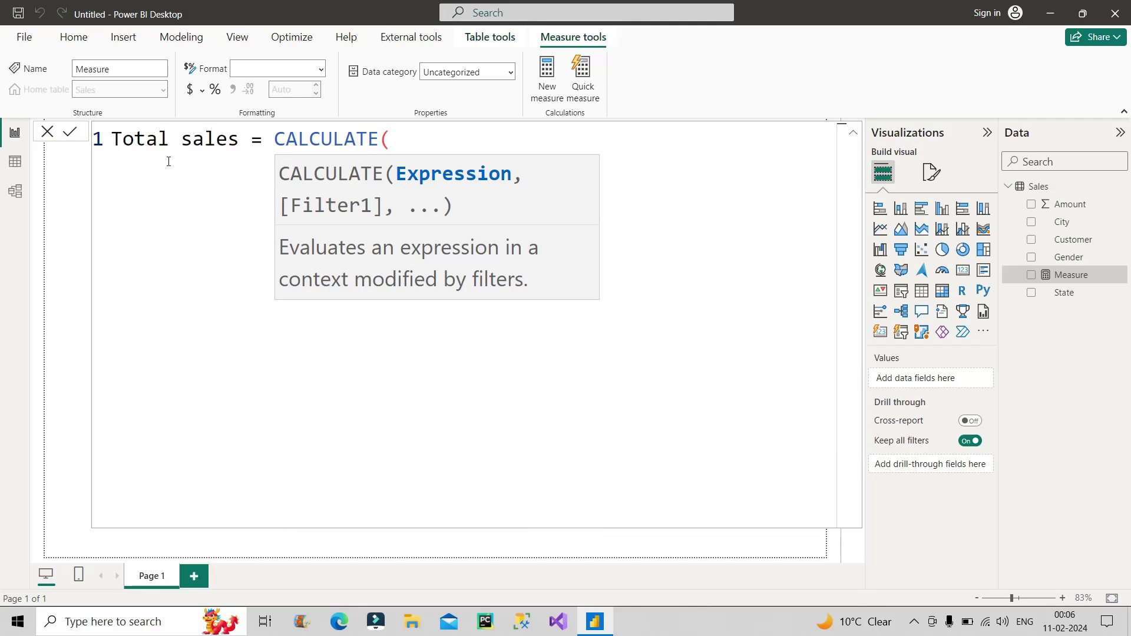
pyautogui.write('sum')
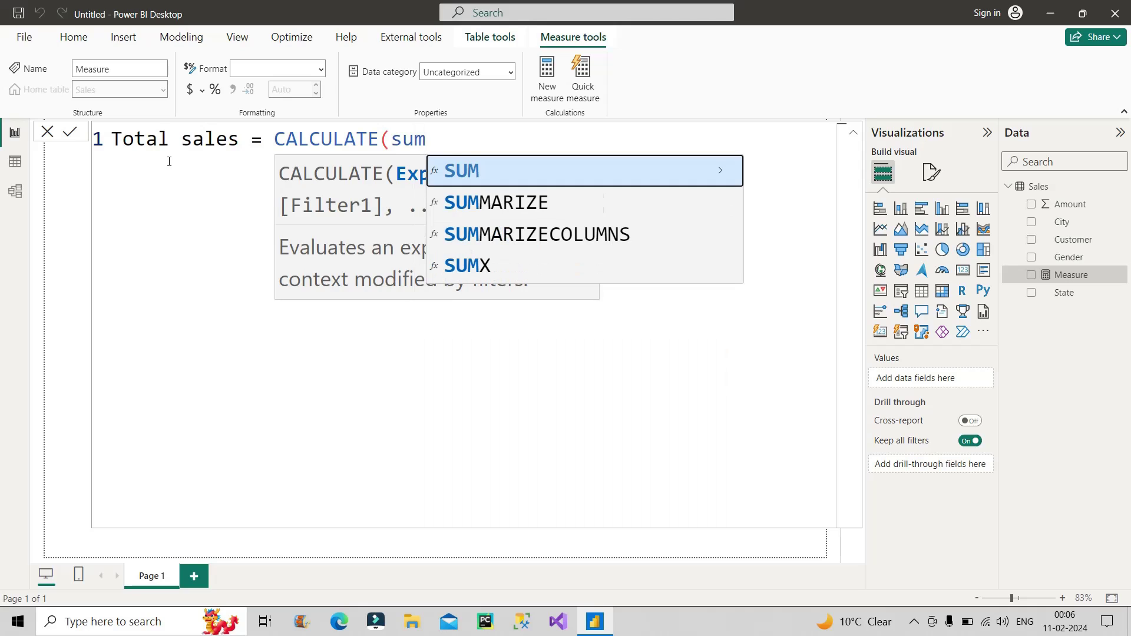
pyautogui.press('Tab')
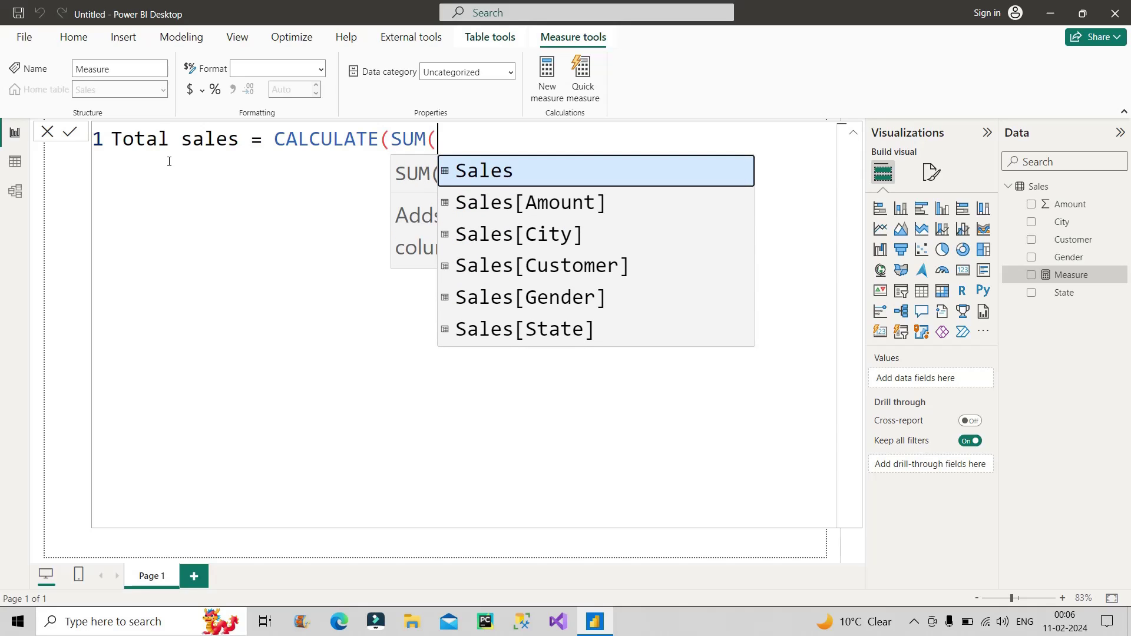
pyautogui.press('Down')
pyautogui.press('Tab')
pyautogui.write(')')
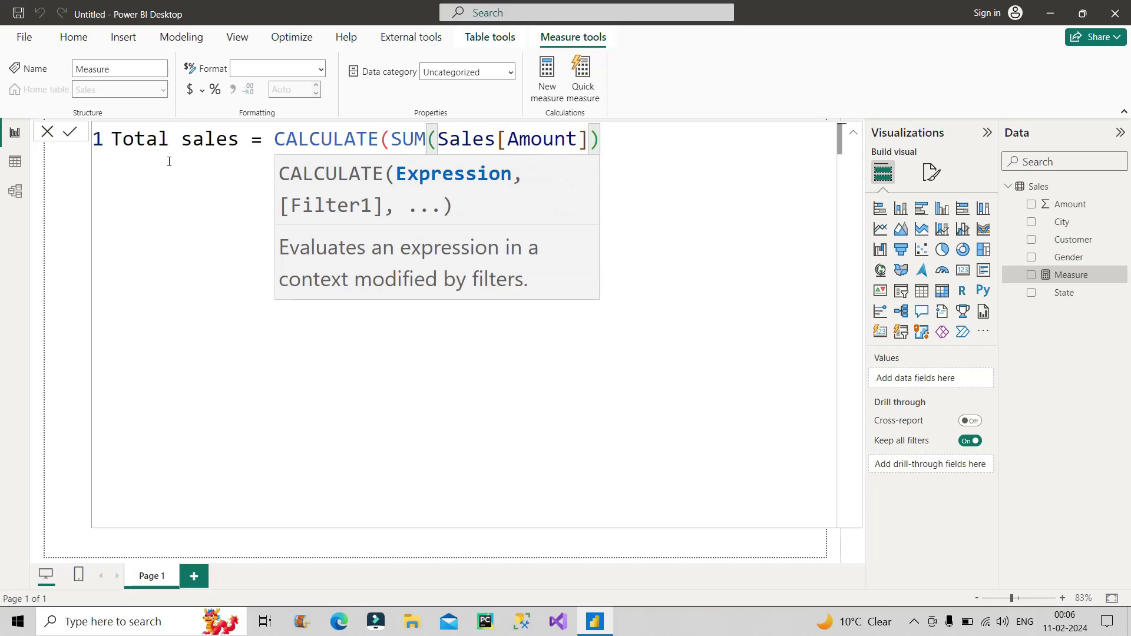
pyautogui.write(',')
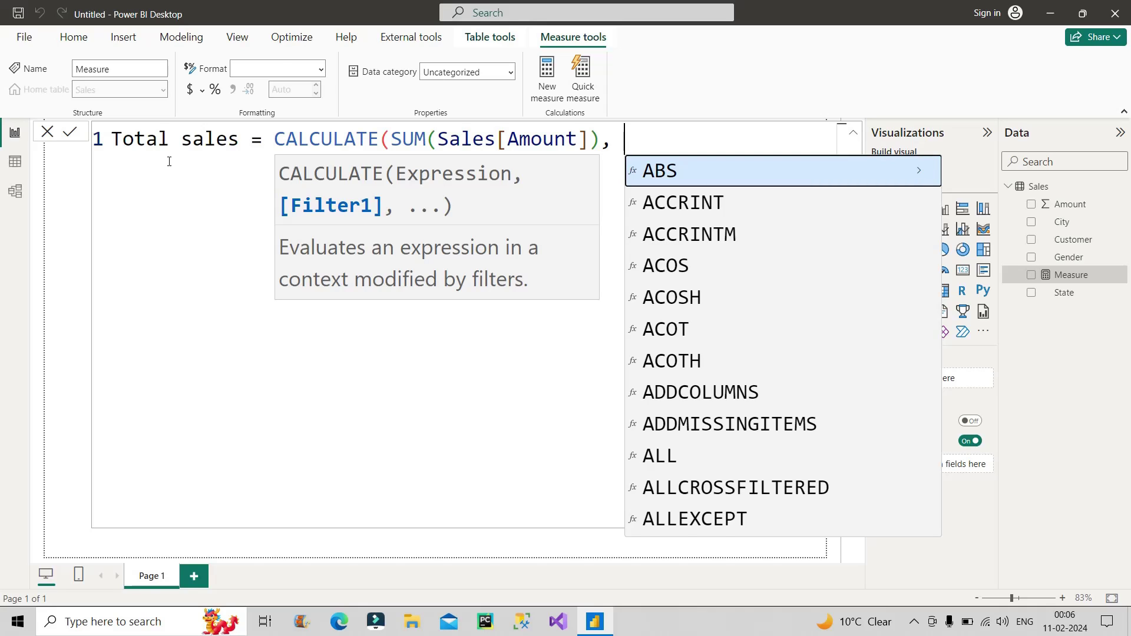
# Add the filter argument FILTER(Sales, Sales[Gender] = "F" to the measure.
pyautogui.write('filter(')
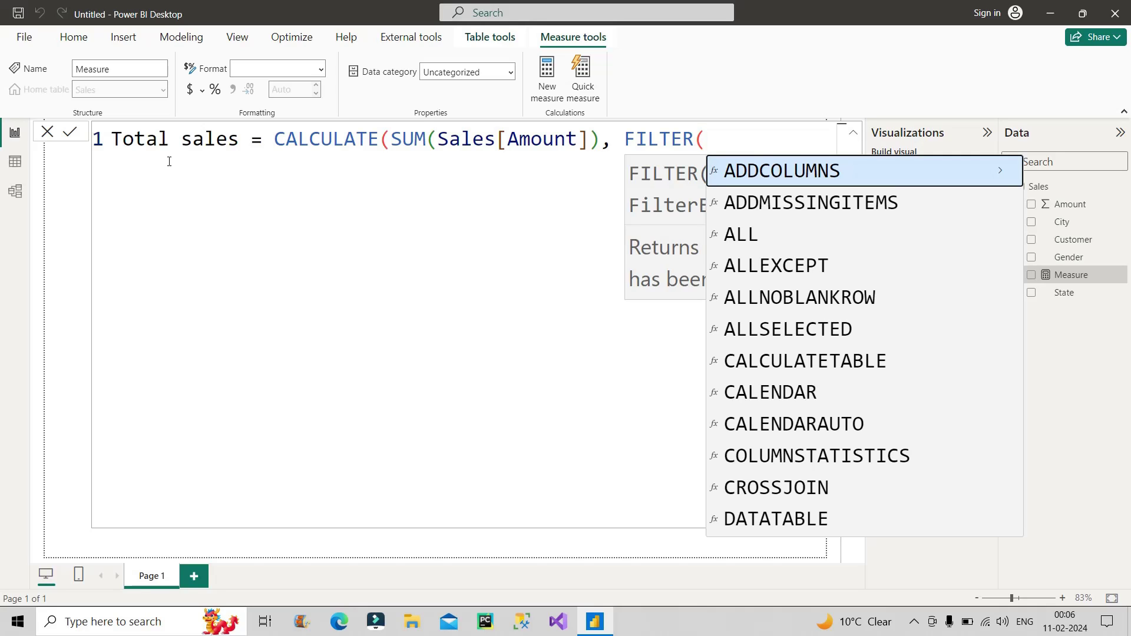
pyautogui.write('s')
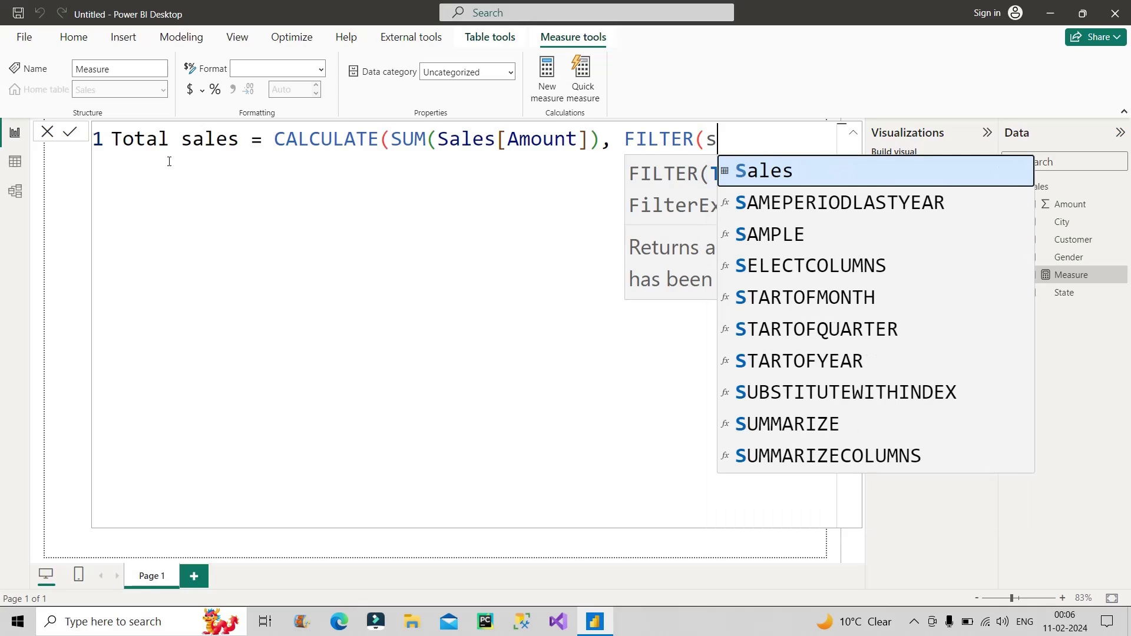
pyautogui.press('Tab')
pyautogui.write(',')
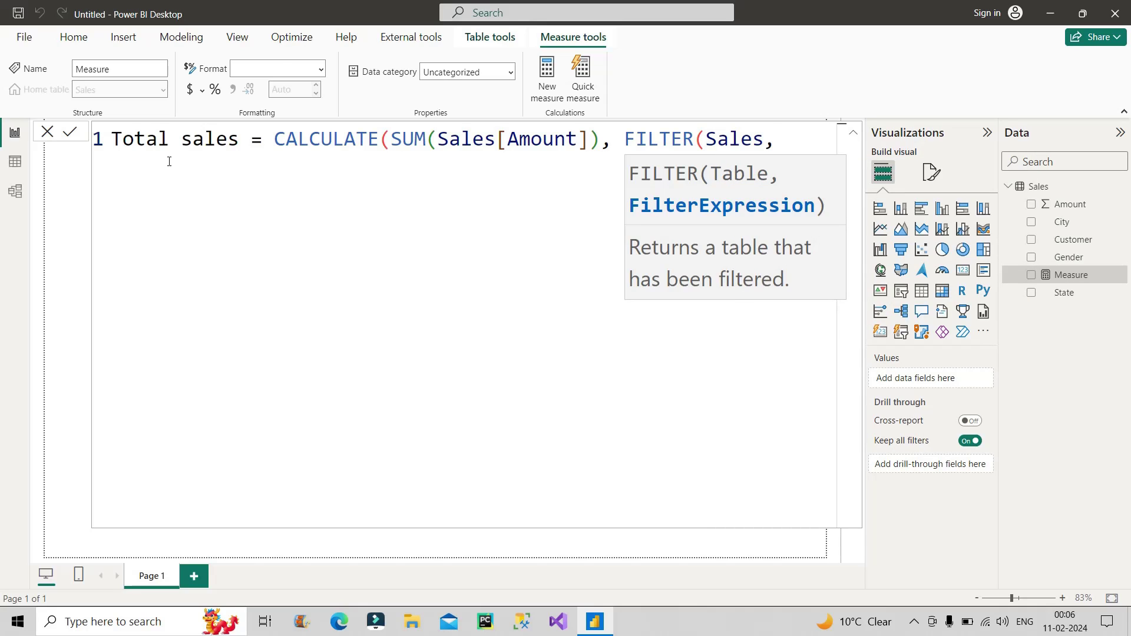
pyautogui.write(' gen')
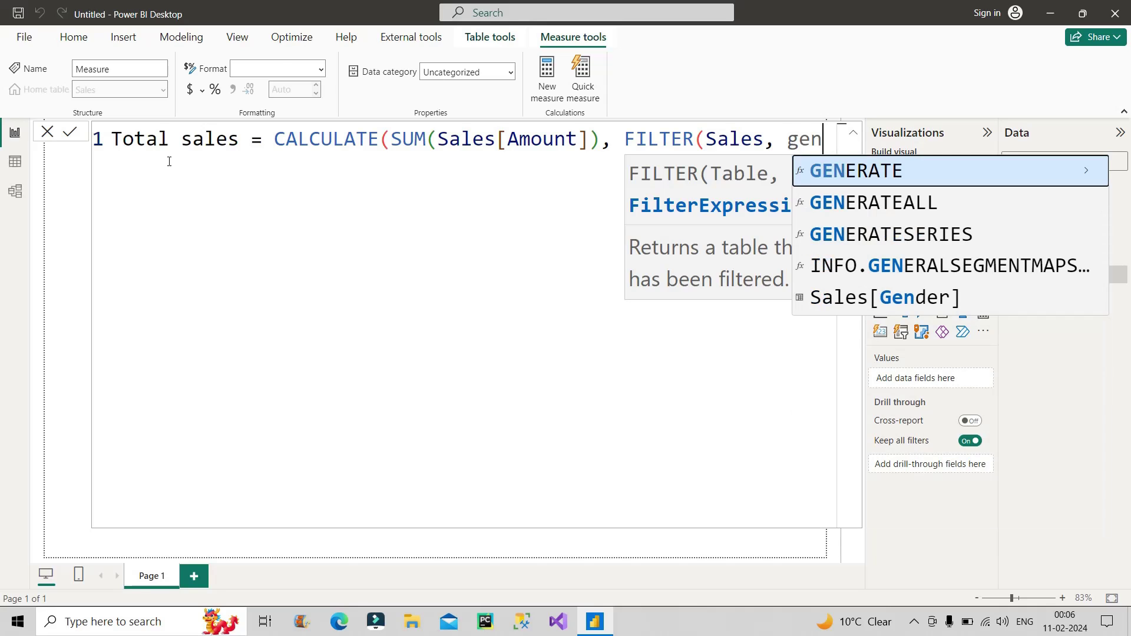
pyautogui.press('Down')
pyautogui.press('Down')
pyautogui.press('Down')
pyautogui.press('Down')
pyautogui.press('Tab')
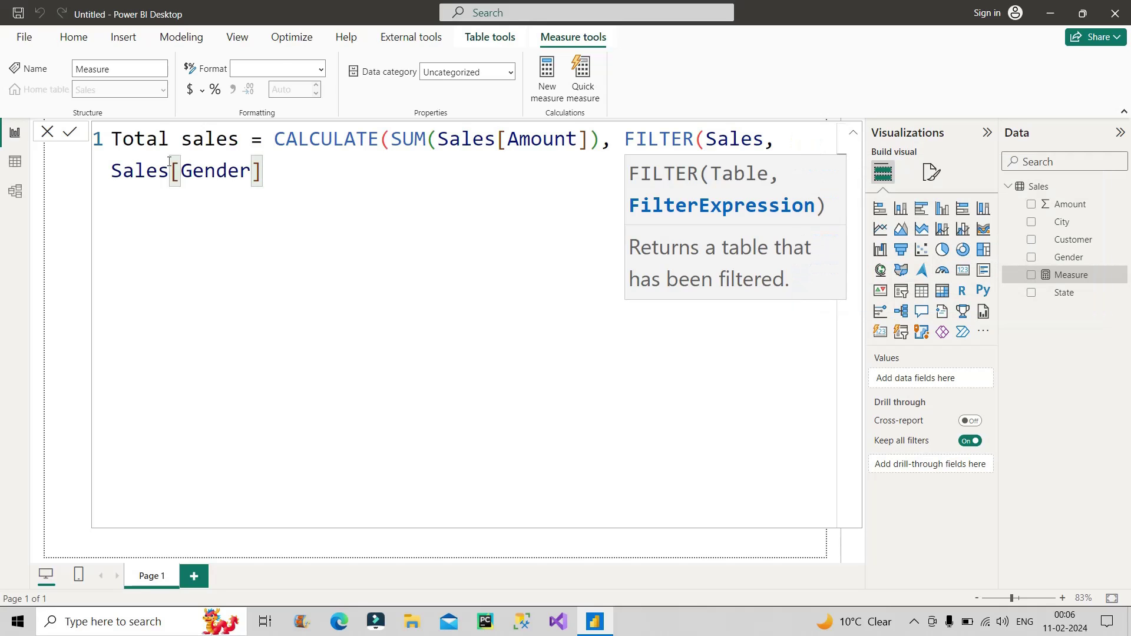
pyautogui.write('= ""')
pyautogui.press('Left')
pyautogui.write('F')
# Extend the filter condition with && Sales[State].
pyautogui.press('Right')
pyautogui.write('&&')
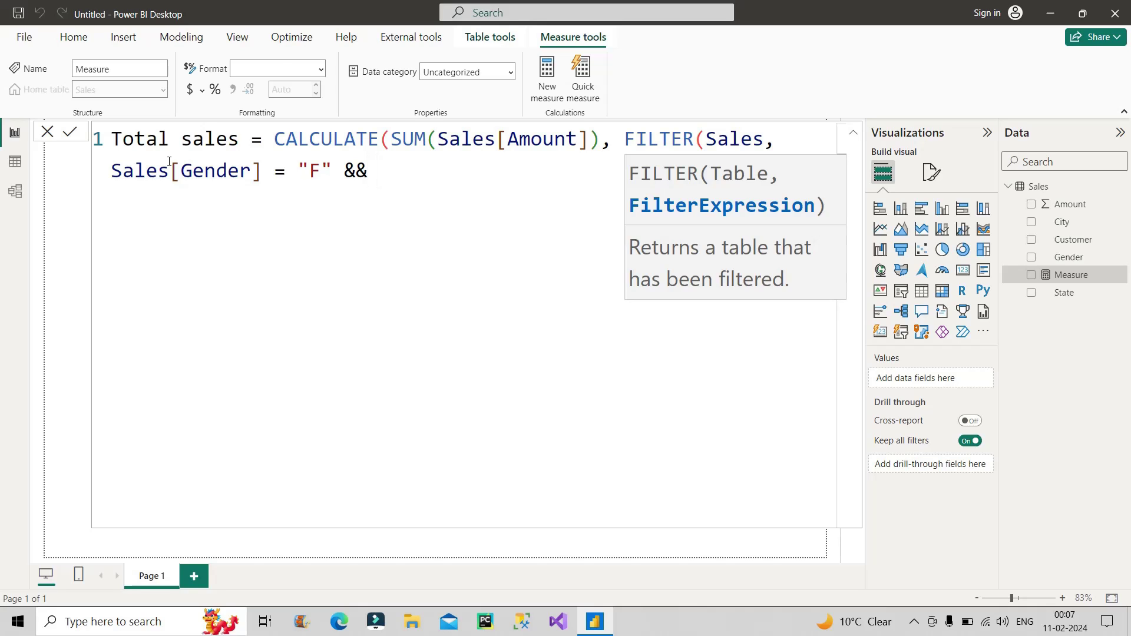
pyautogui.write('sta')
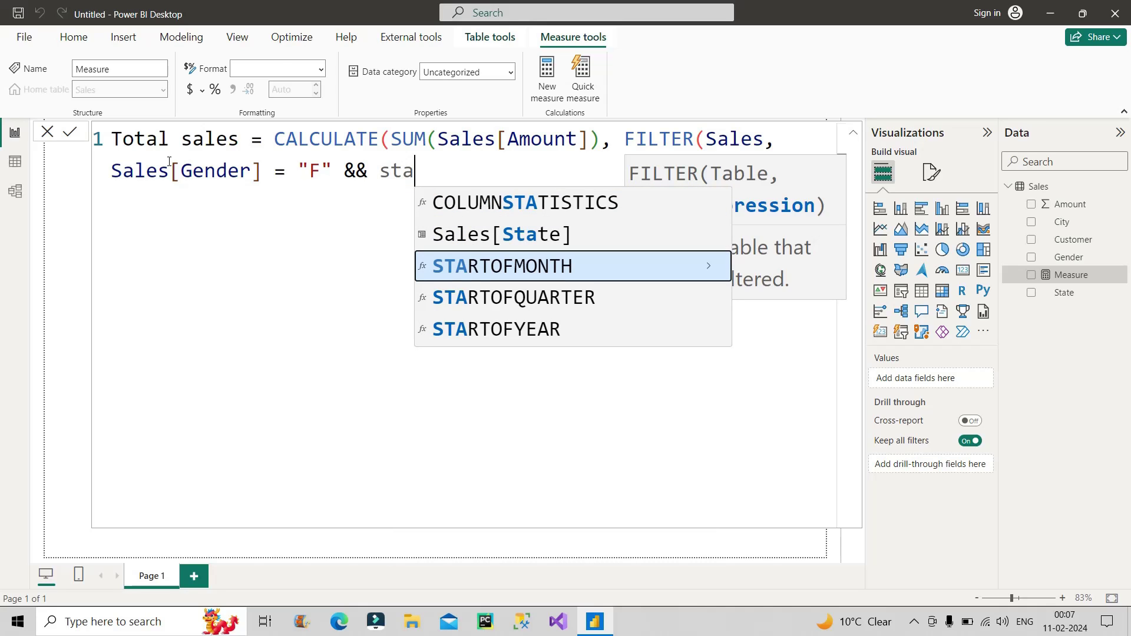
pyautogui.press('Up')
pyautogui.press('Tab')
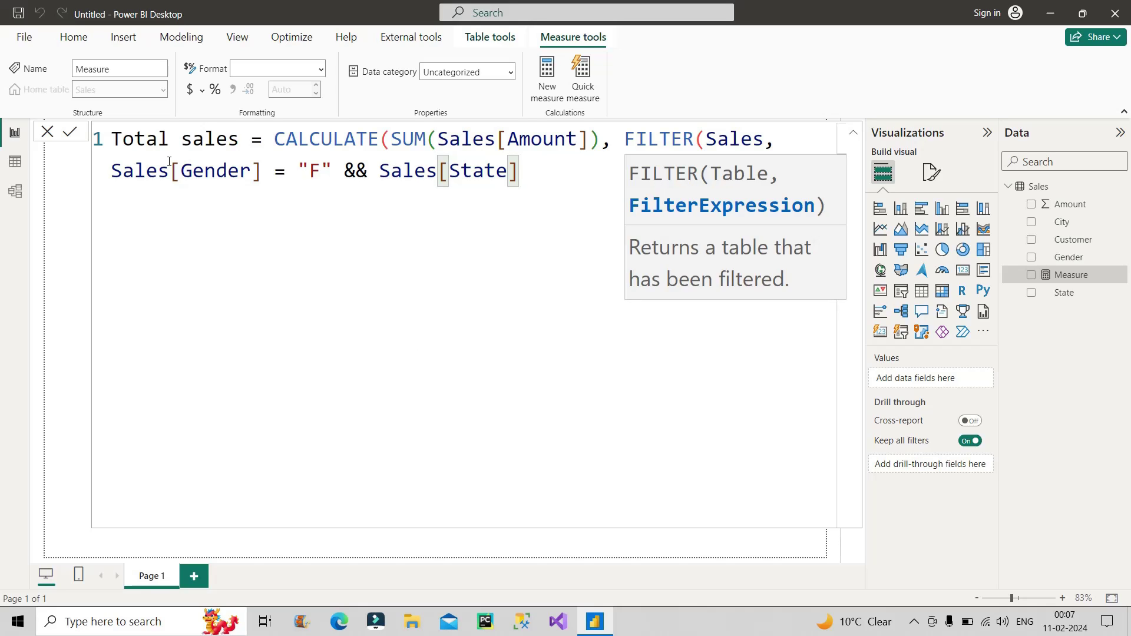
# Finish with IN { "Karnataka", "Maharashtra", "Gujarat" }, close the brackets and commit the measure.
pyautogui.write('I')
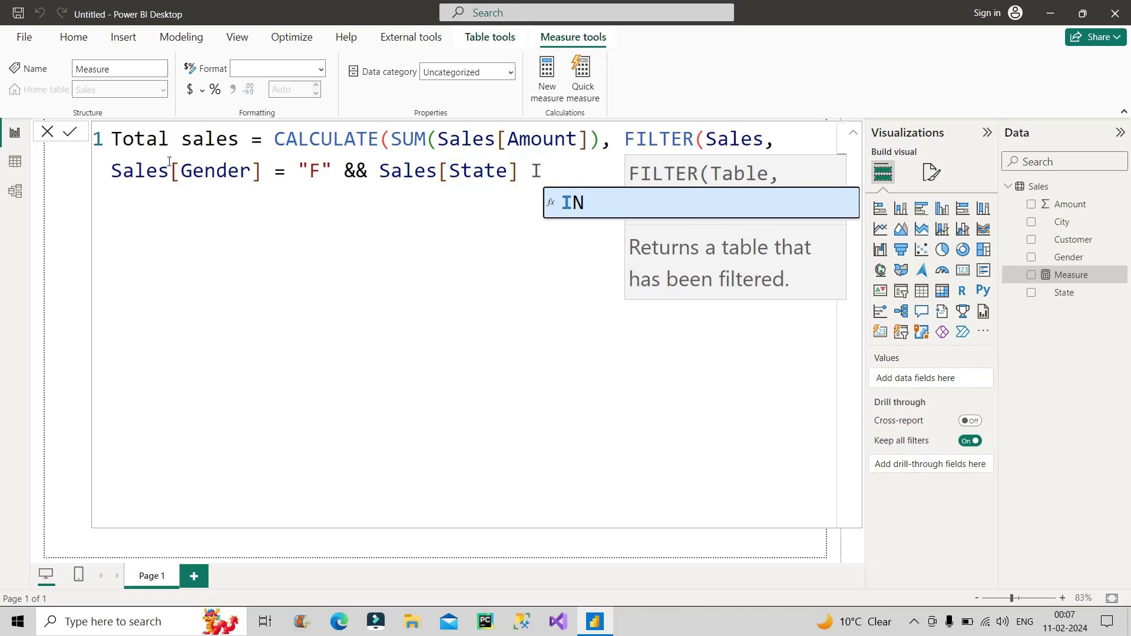
pyautogui.press('Tab')
pyautogui.write('{')
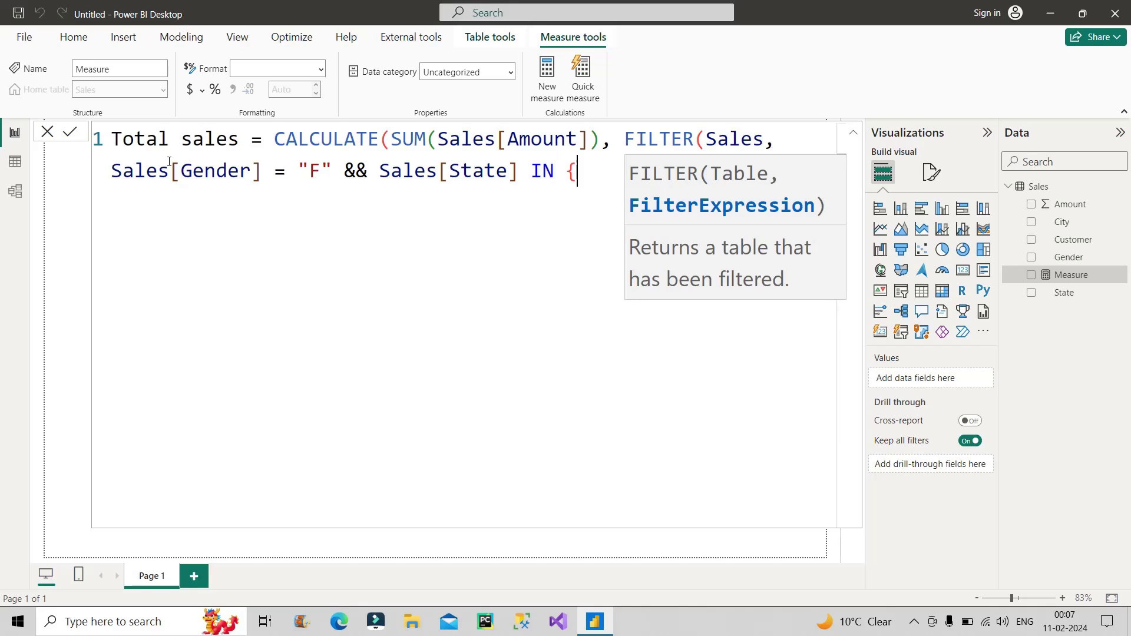
pyautogui.write(' "')
pyautogui.write('Karnataka", "",')
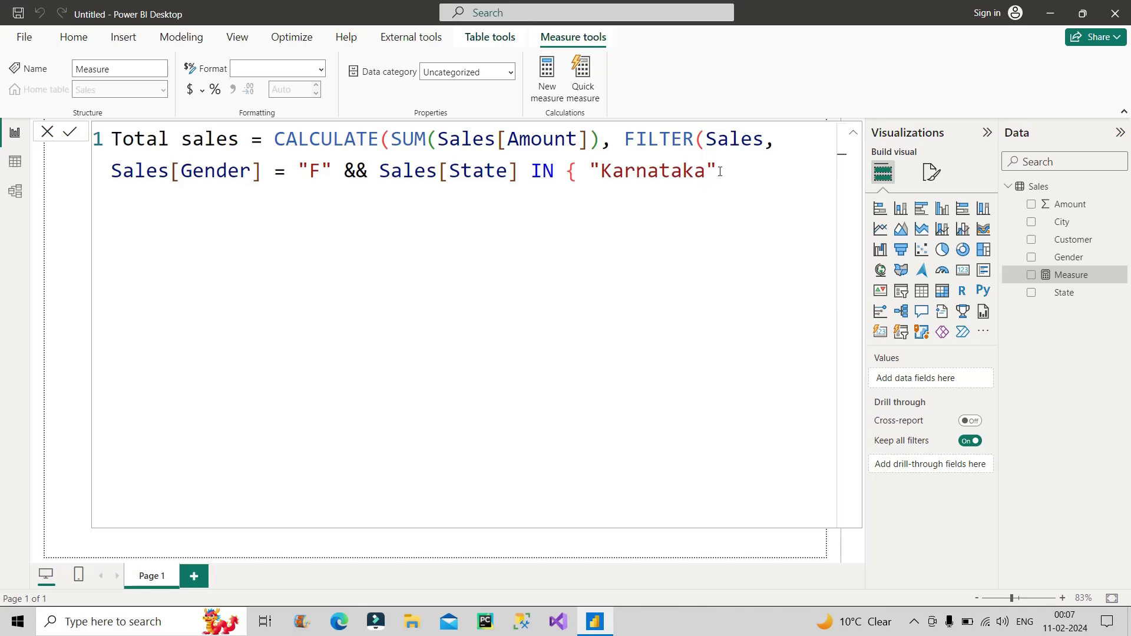
pyautogui.press('Left')
pyautogui.press('Left')
pyautogui.write('Mahar')
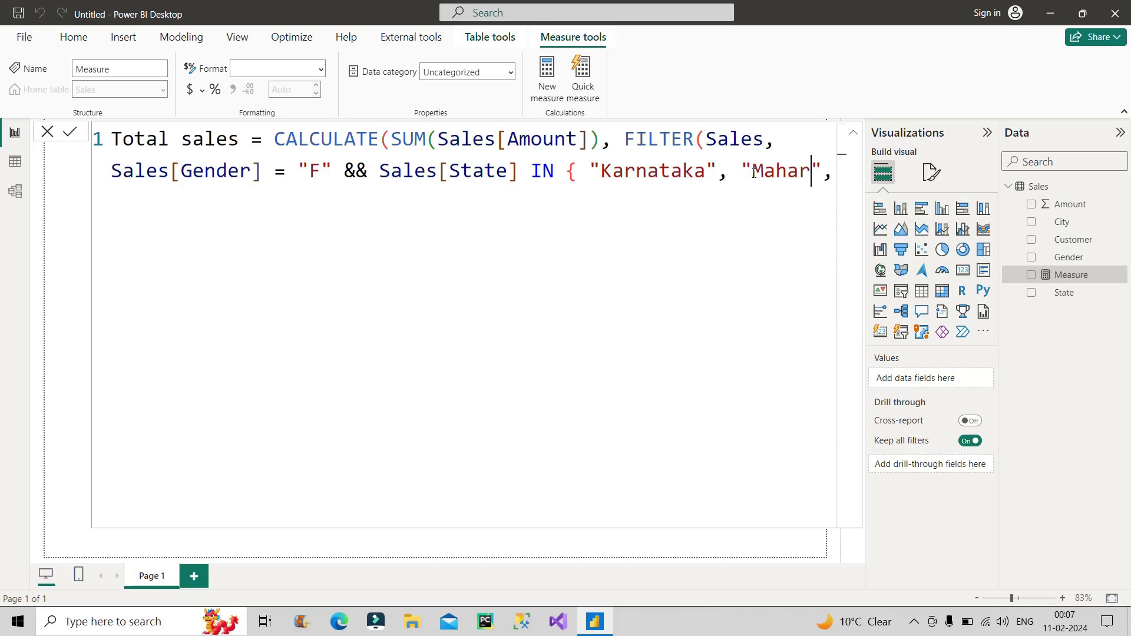
pyautogui.write('a')
pyautogui.write('shtra')
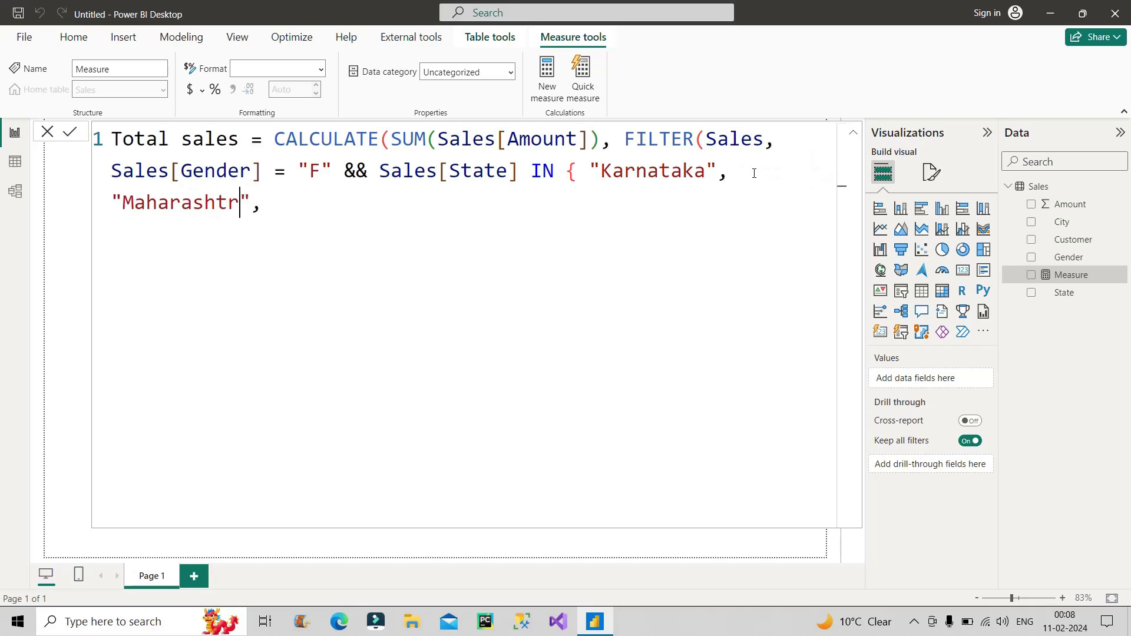
pyautogui.press('Right')
pyautogui.press('Right')
pyautogui.write('"')
pyautogui.press('Tab')
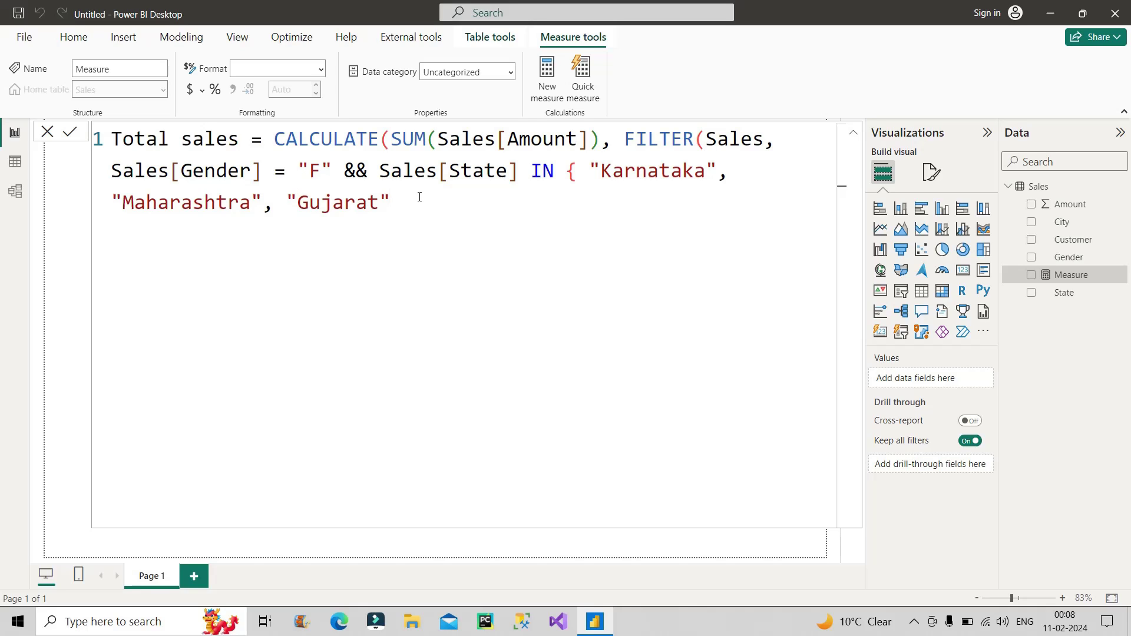
pyautogui.write('}')
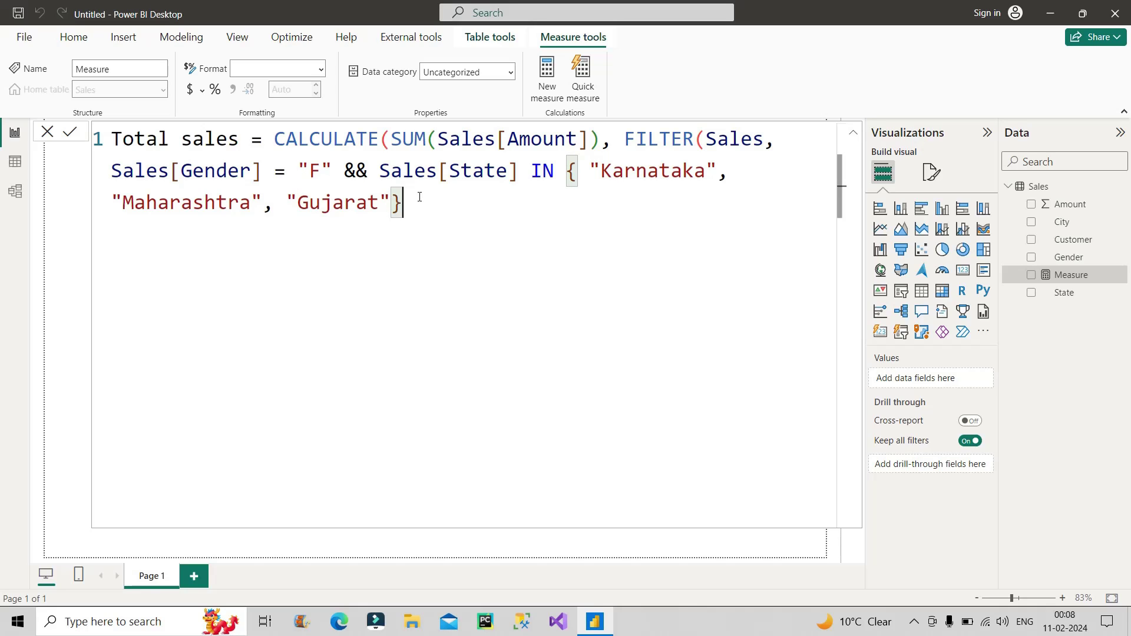
pyautogui.write(')')
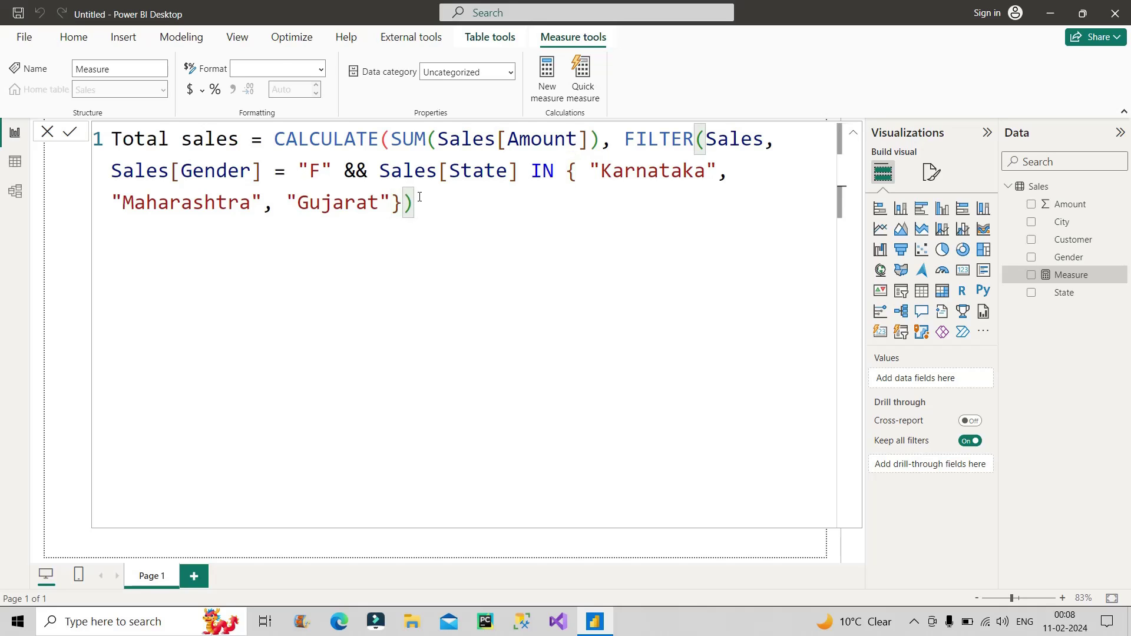
pyautogui.write(')')
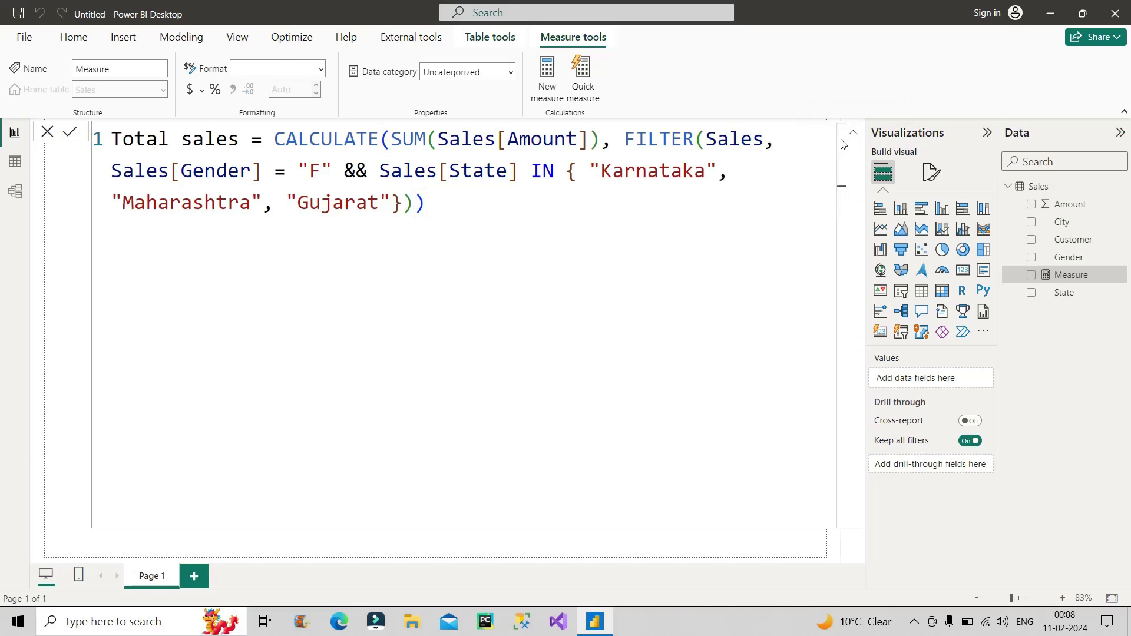
pyautogui.press('Return')
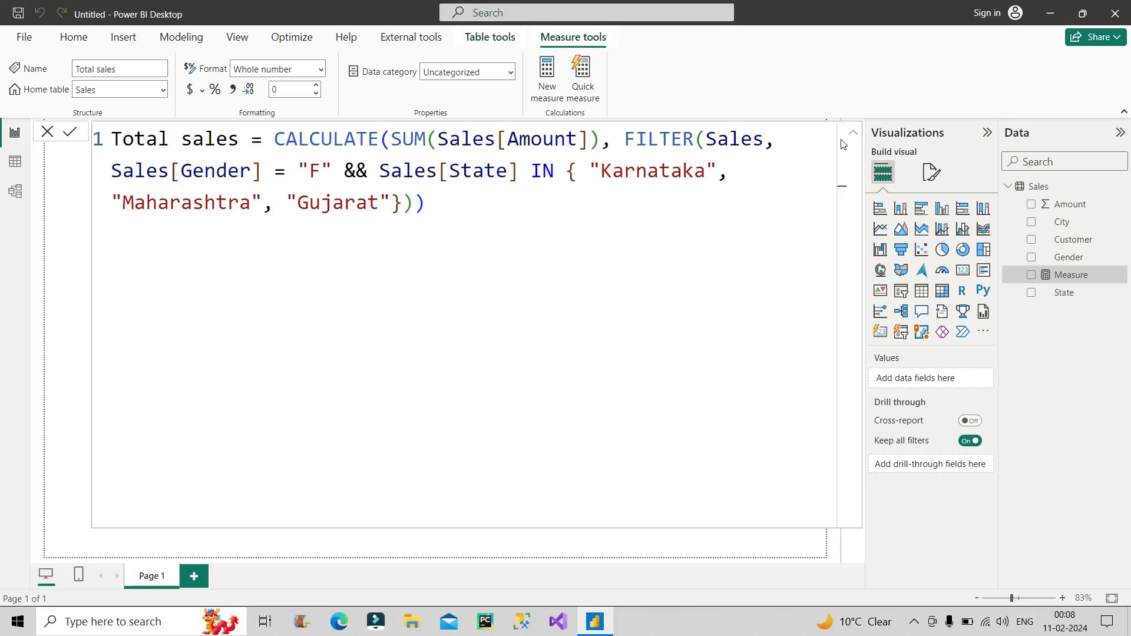
# Collapse the formula bar to reveal the empty report canvas.
pyautogui.click(853, 133)
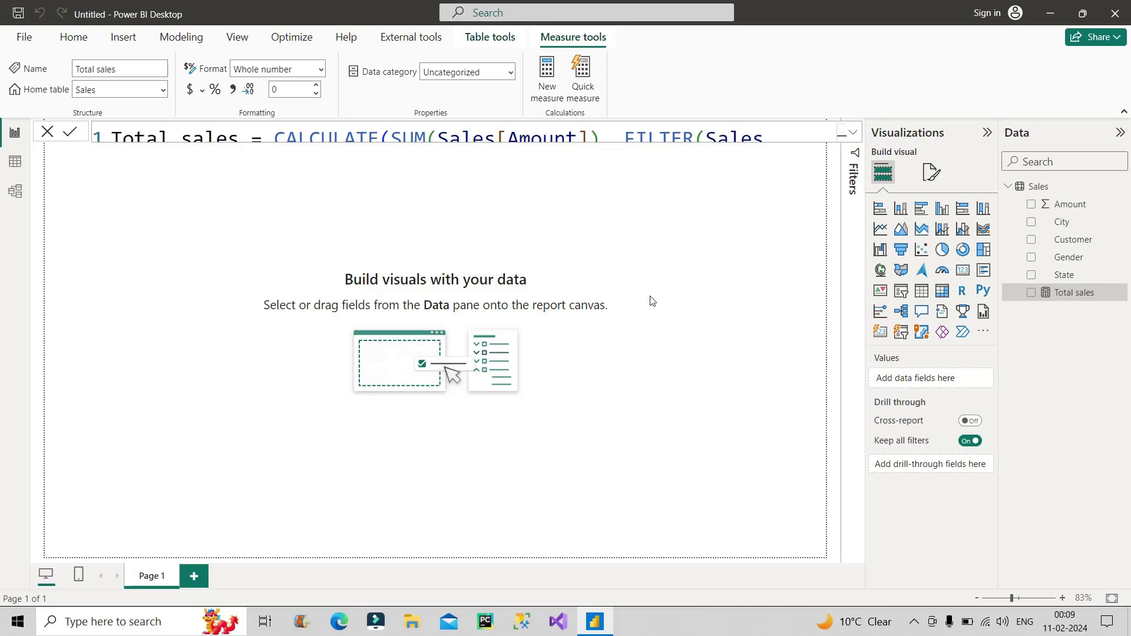
# Add Total sales as a card visual showing 2100 and move it to mid-canvas.
pyautogui.click(1032, 294)
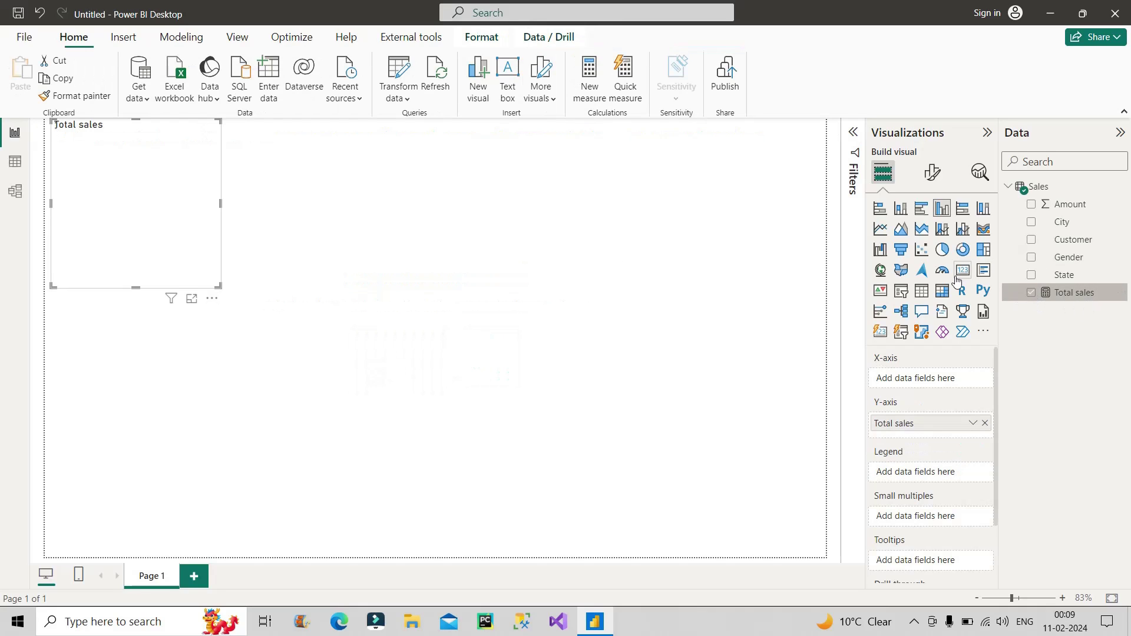
pyautogui.click(964, 270)
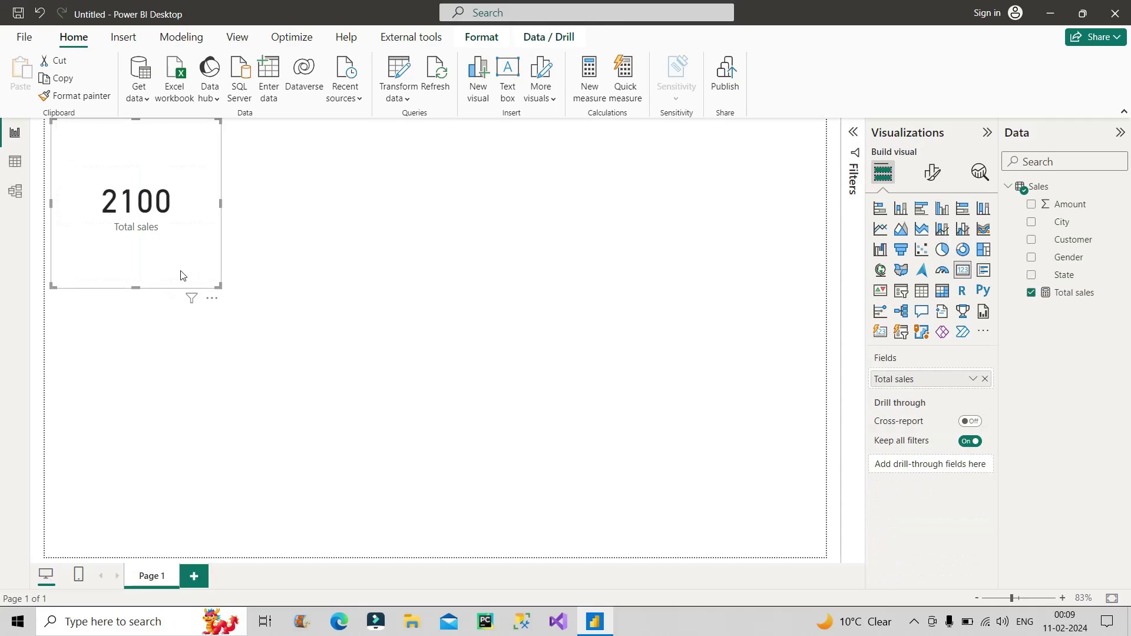
pyautogui.moveTo(199, 293); pyautogui.dragTo(452, 386)
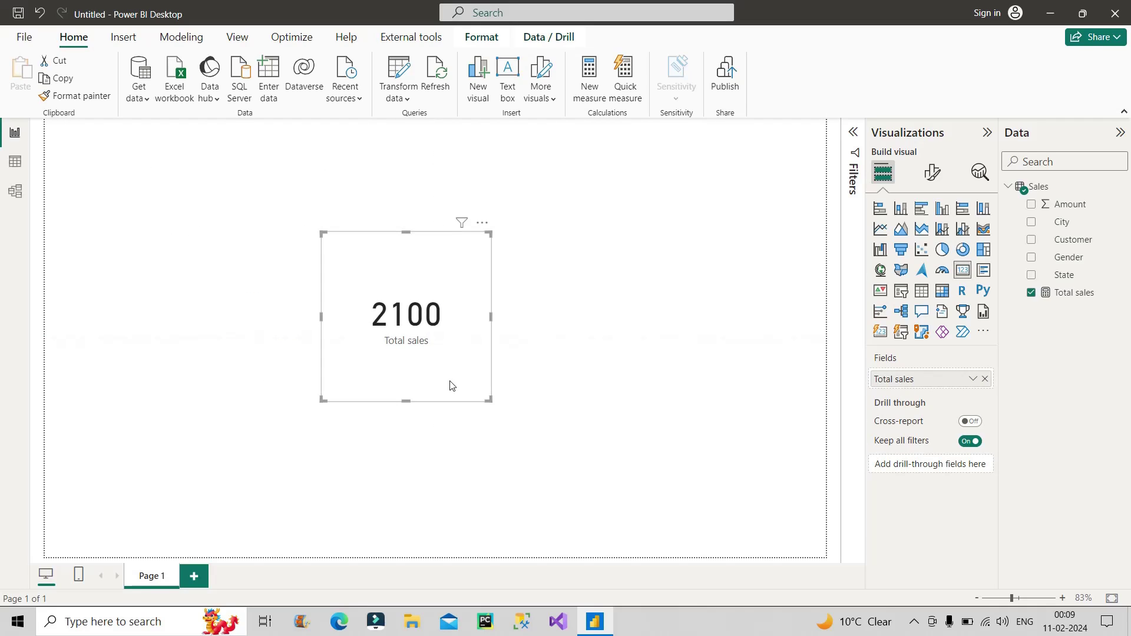